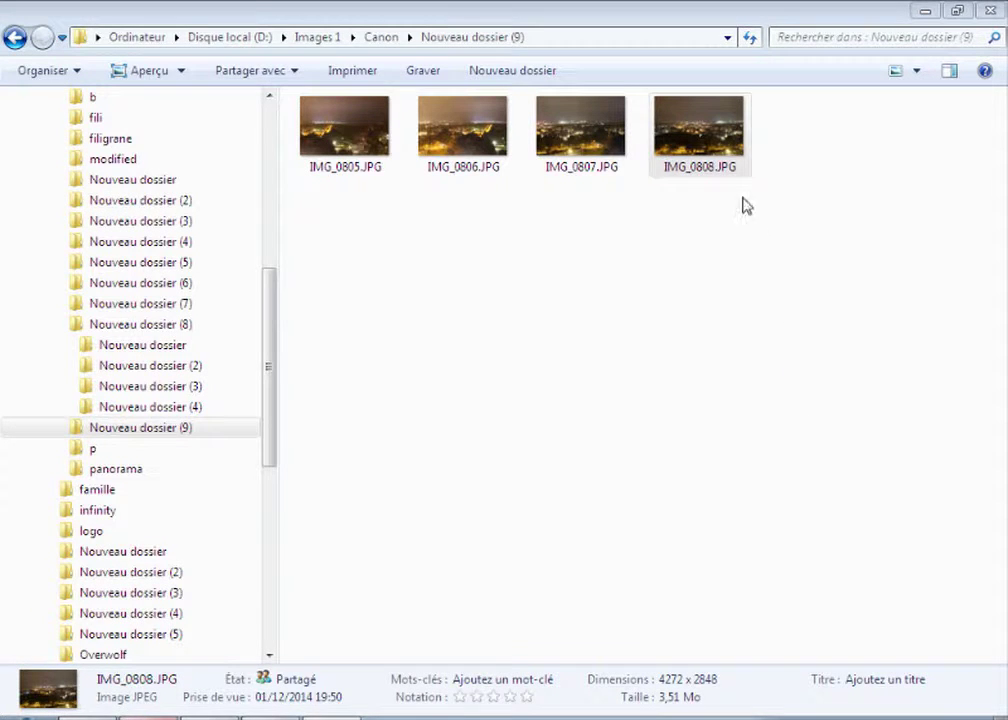
Review IMG_0808 back to IMG_0805 in a maximized Photo Viewer, then close it and minimize Explorer.
{"action": "double_click", "coordinate": [692, 158]}
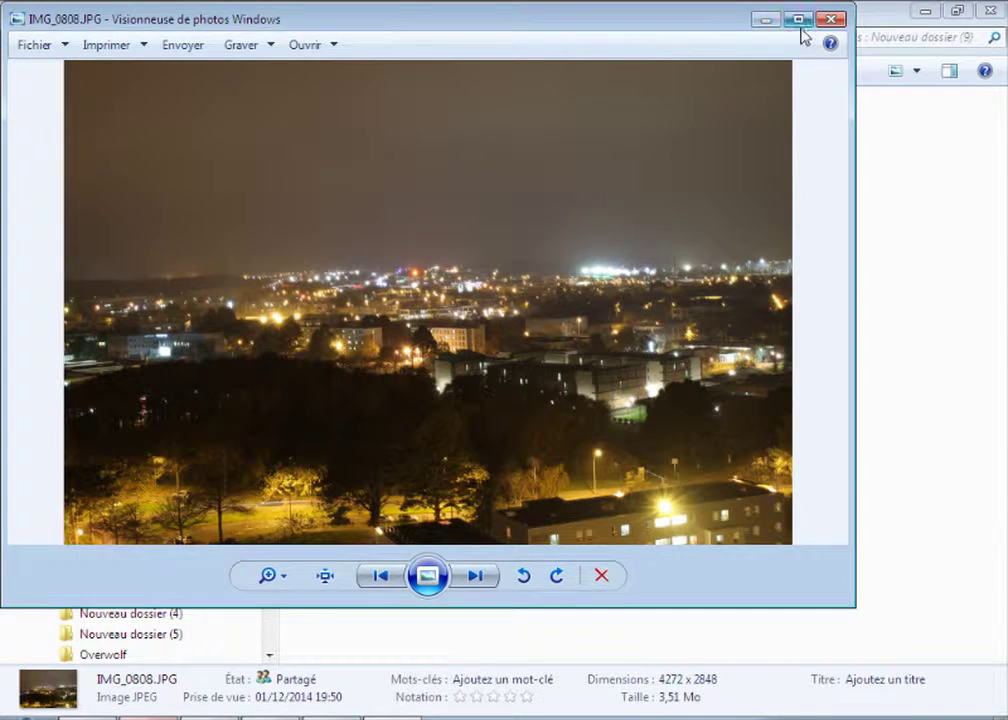
{"action": "left_click", "coordinate": [800, 22]}
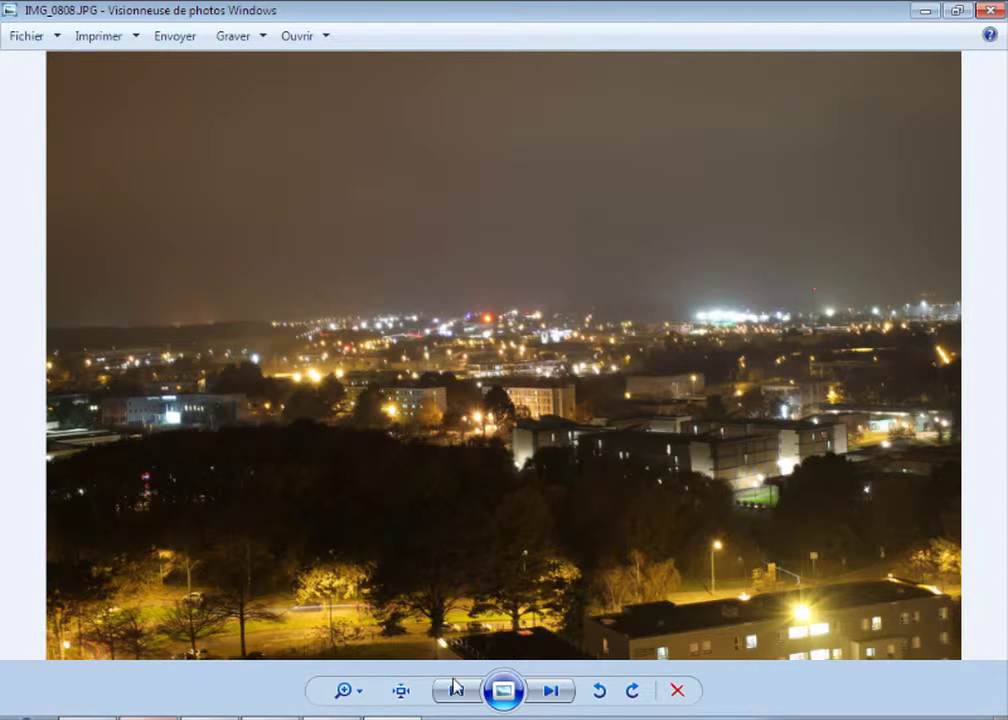
{"action": "left_click", "coordinate": [455, 688]}
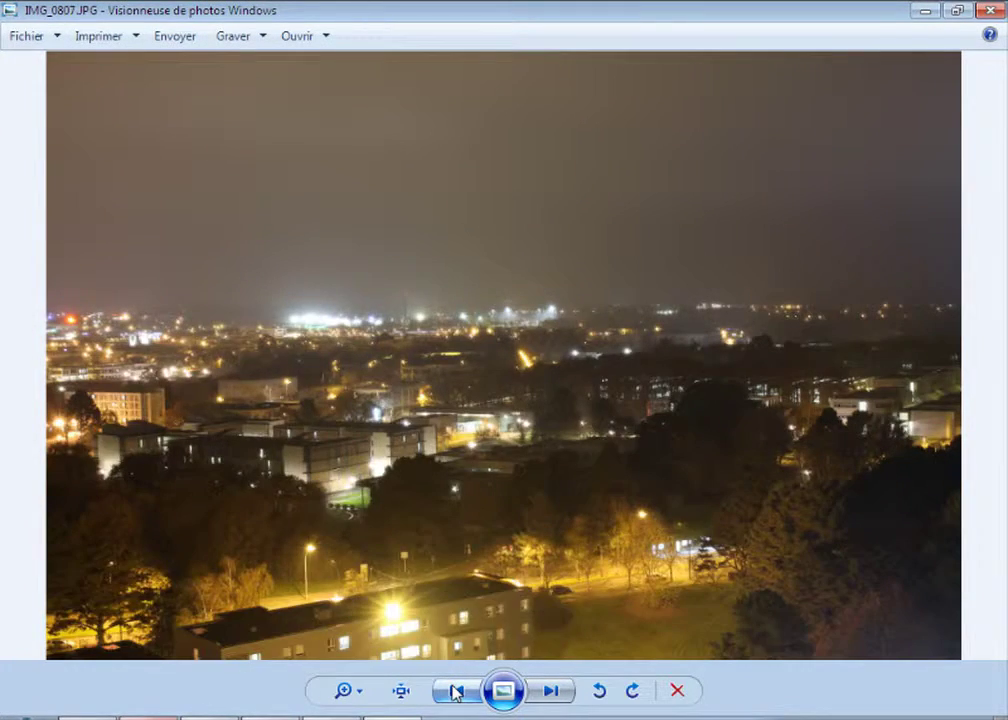
{"action": "left_click", "coordinate": [455, 690]}
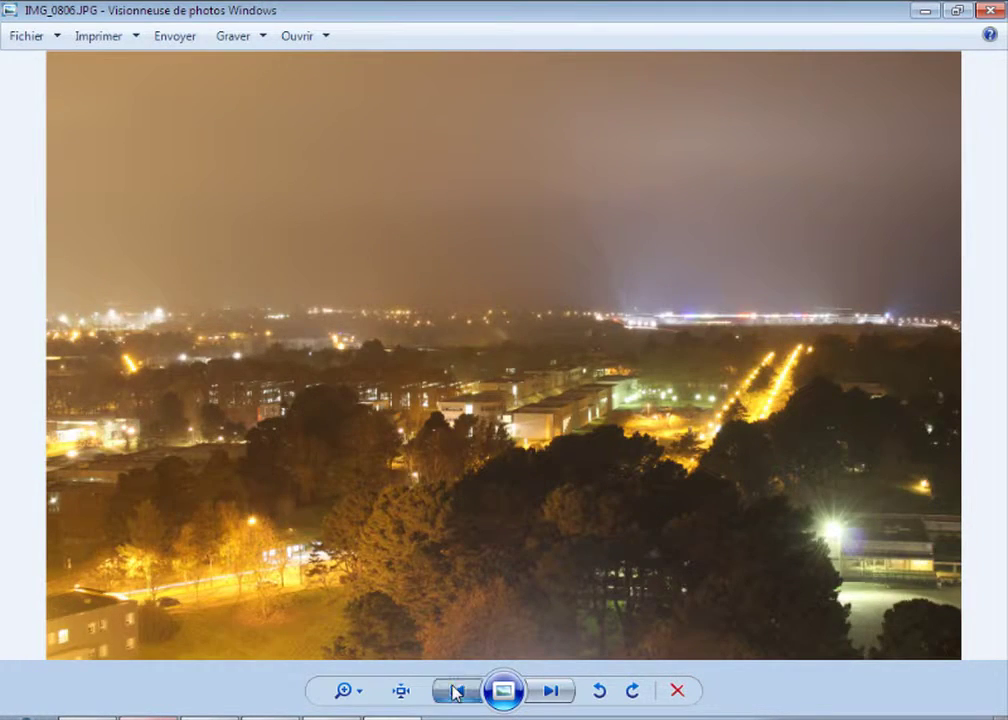
{"action": "left_click", "coordinate": [455, 690]}
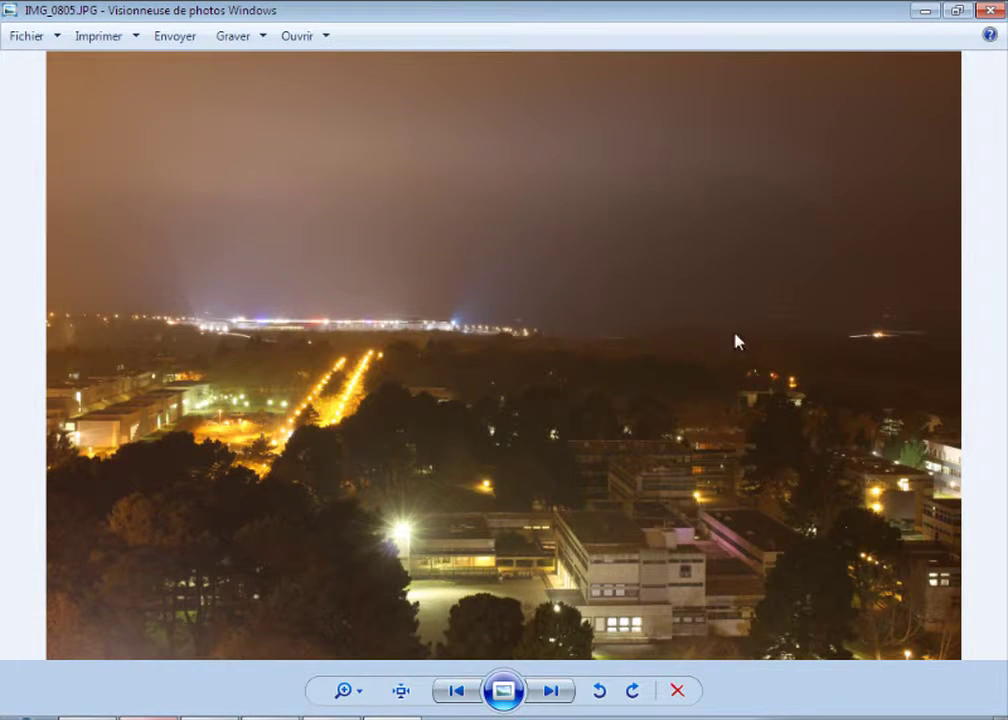
{"action": "left_click", "coordinate": [989, 10]}
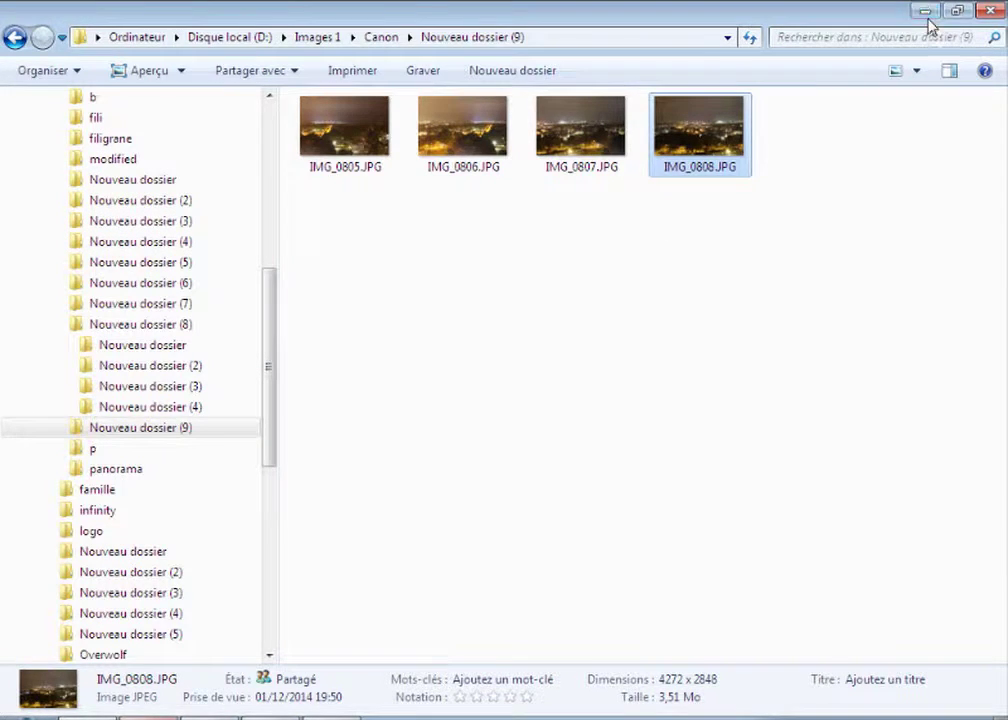
{"action": "left_click", "coordinate": [926, 12]}
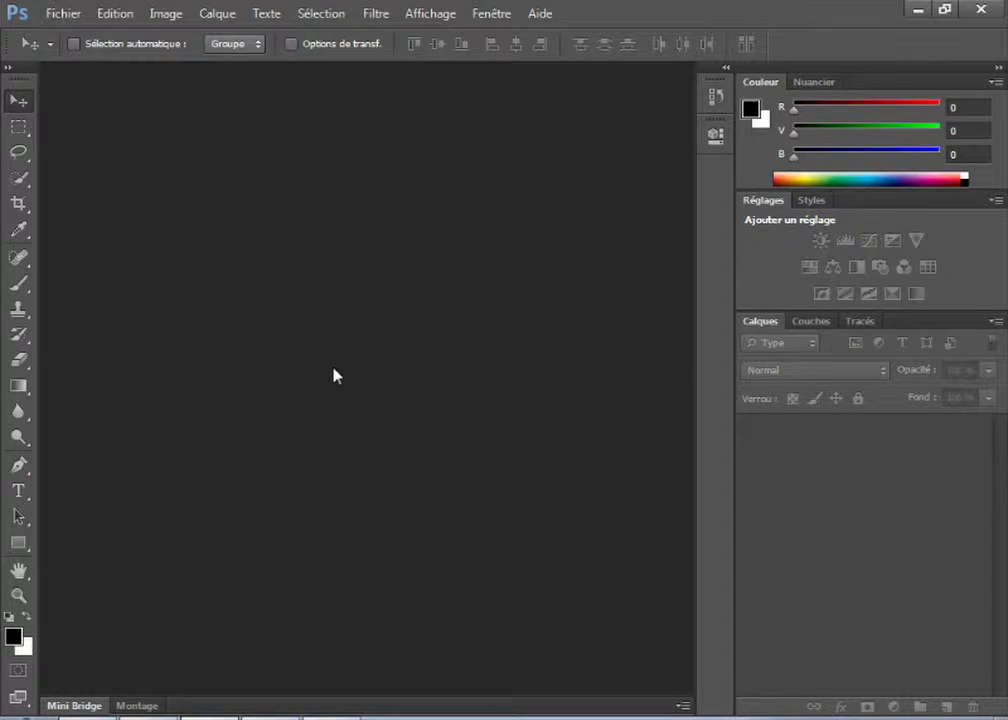
Launch Photomerge from Fichier > Automatisation.
{"action": "left_click", "coordinate": [62, 14]}
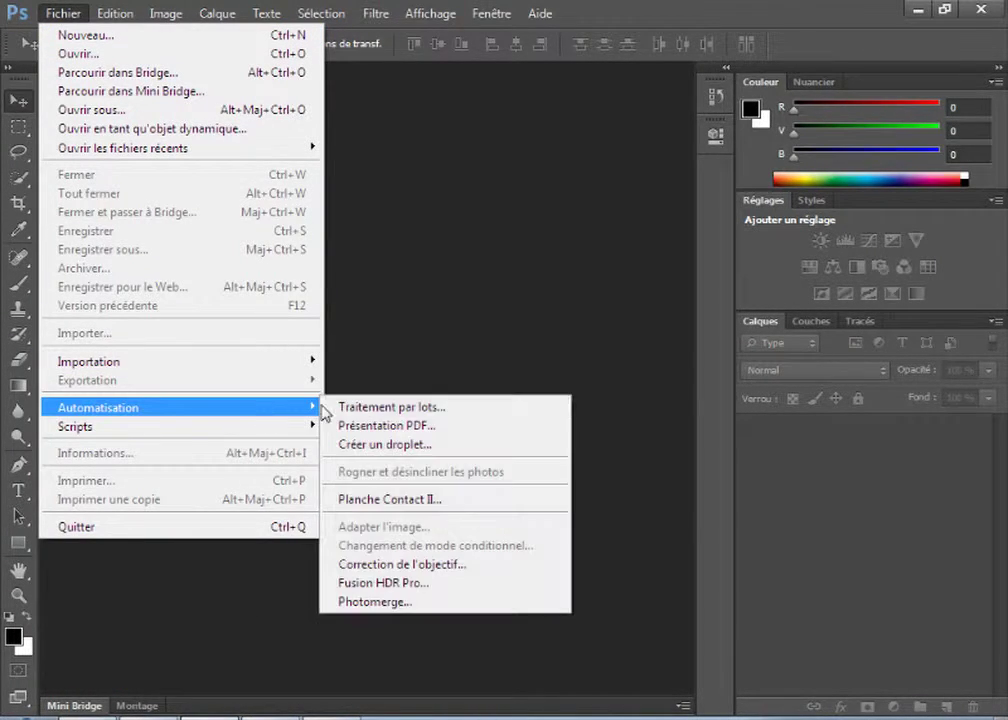
{"action": "mouse_move", "coordinate": [98, 407]}
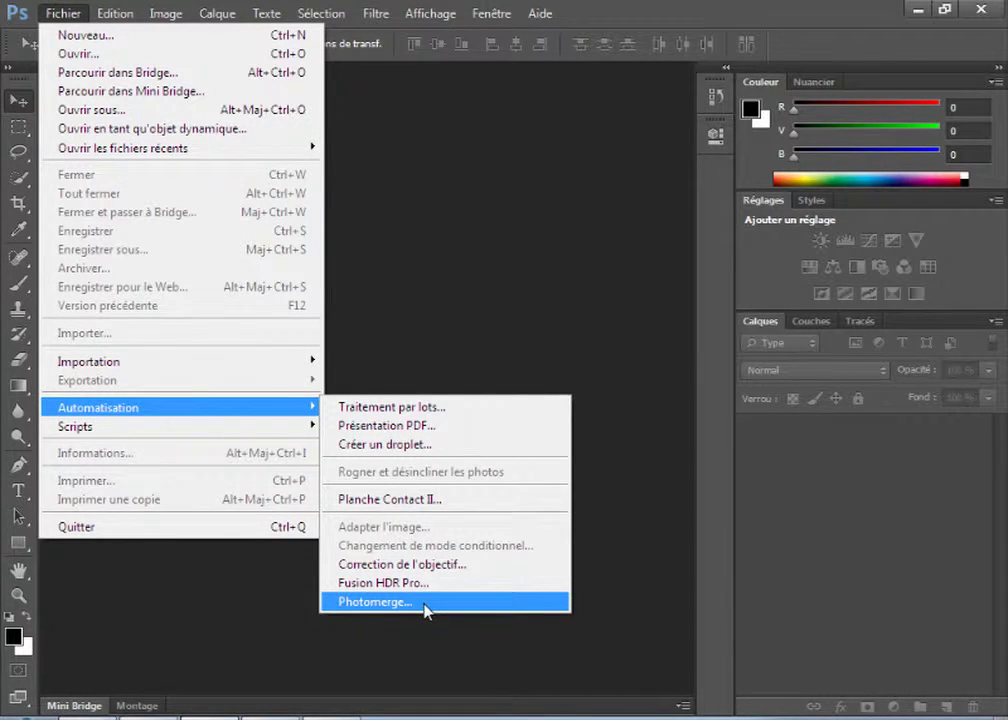
{"action": "left_click", "coordinate": [424, 602]}
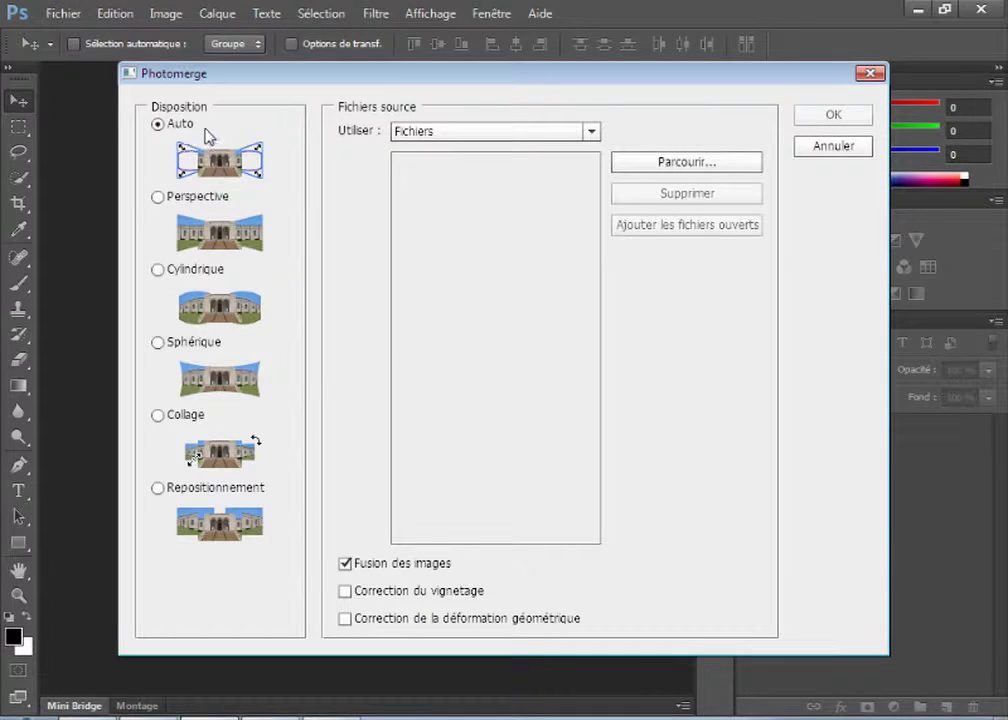
Browse to Canon > Nouveau dossier (9) and add IMG_0805 through IMG_0808.JPG as sources.
{"action": "left_click", "coordinate": [655, 164]}
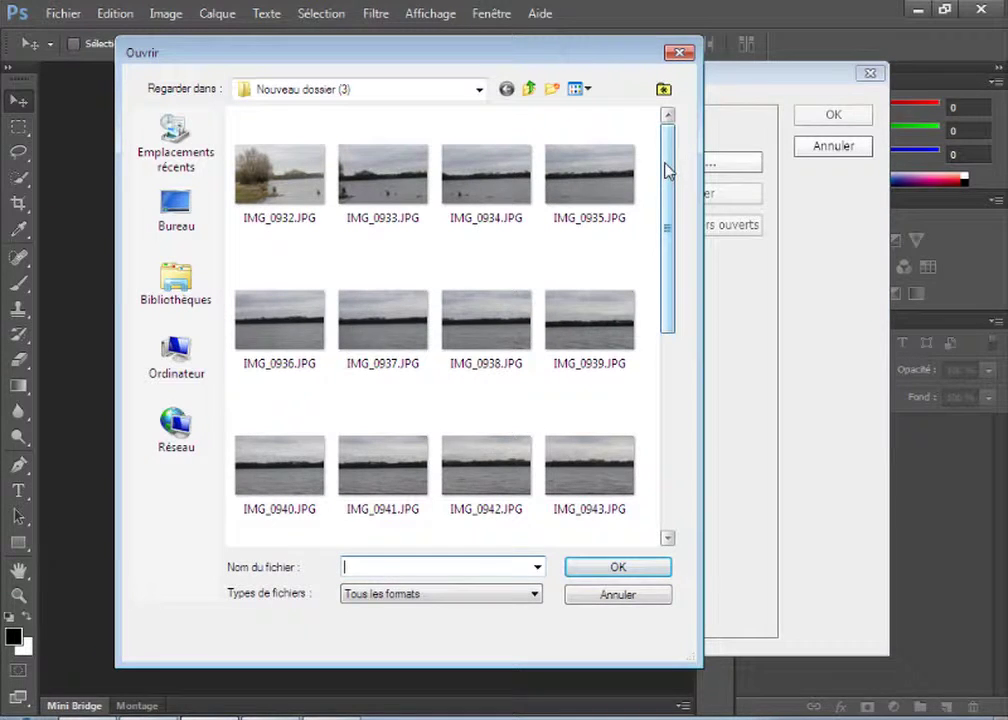
{"action": "left_click", "coordinate": [529, 90]}
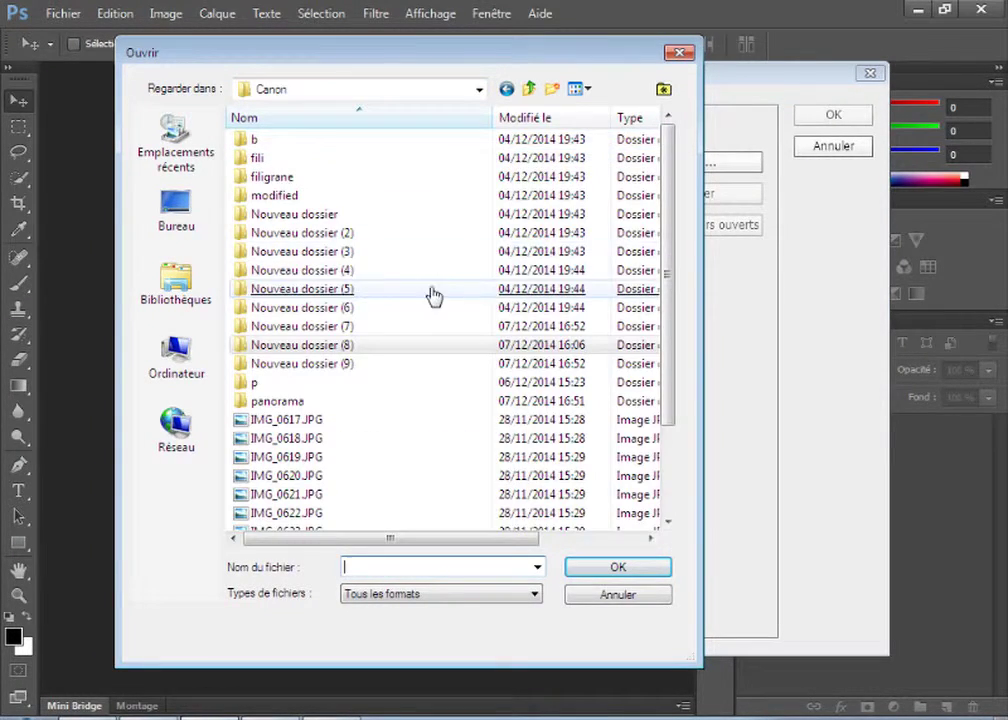
{"action": "left_click", "coordinate": [338, 368]}
{"action": "double_click", "coordinate": [338, 368]}
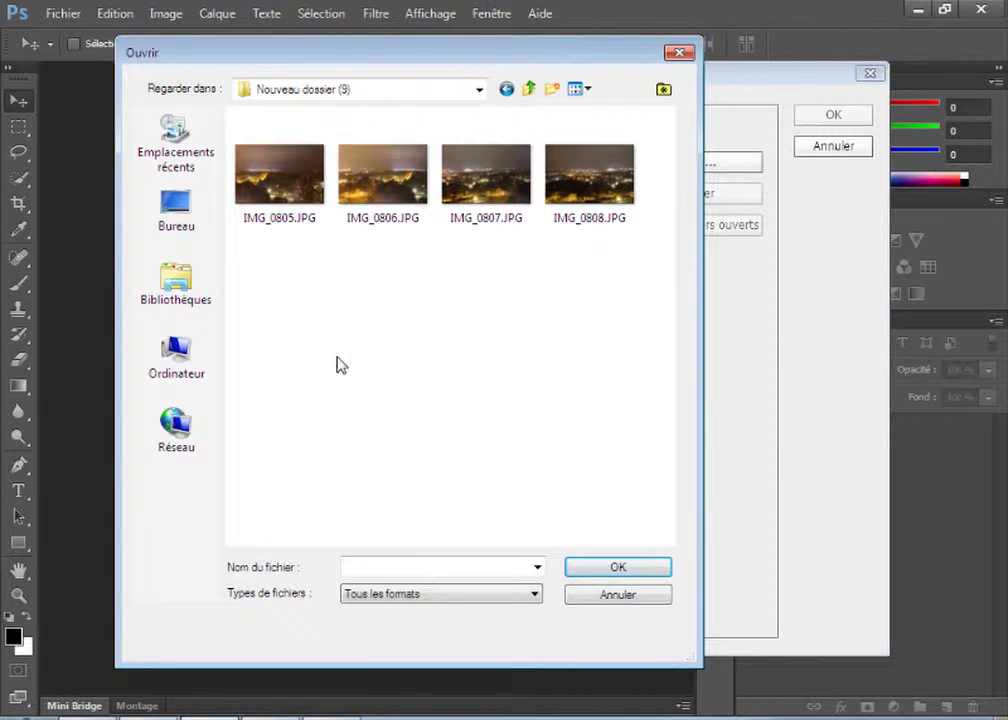
{"action": "left_click_drag", "start_coordinate": [640, 288], "coordinate": [283, 175]}
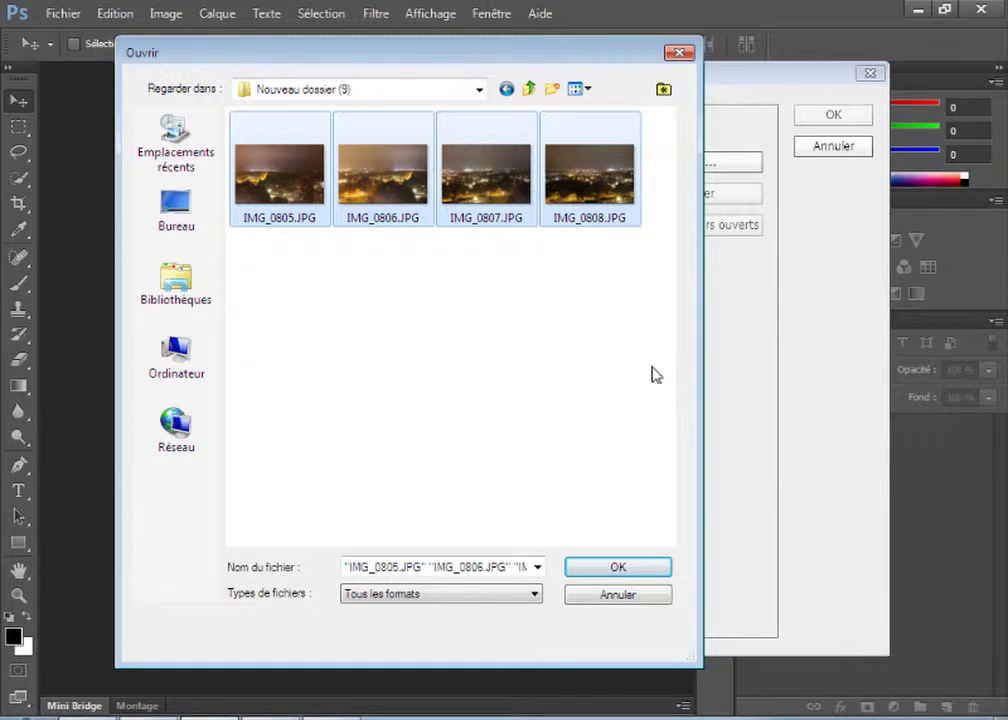
{"action": "left_click", "coordinate": [616, 566]}
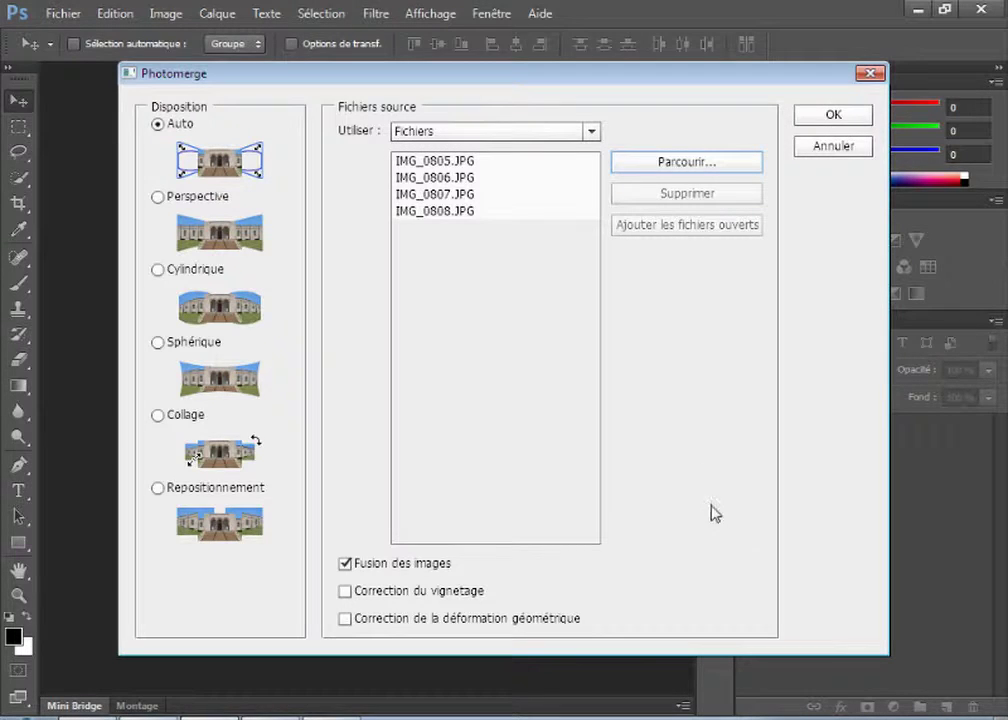
Run the Photomerge to build the Panorama sans titre1 document.
{"action": "left_click", "coordinate": [840, 116]}
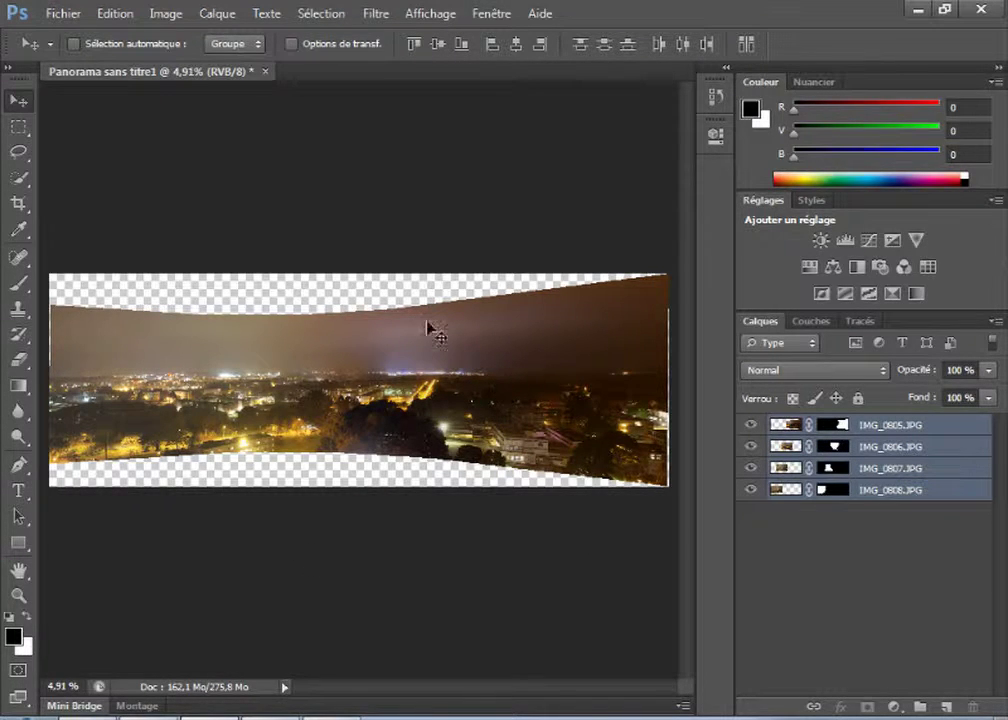
Crop the panorama's top, bottom, left and right edges inside the transparent borders and commit.
{"action": "left_click", "coordinate": [20, 205]}
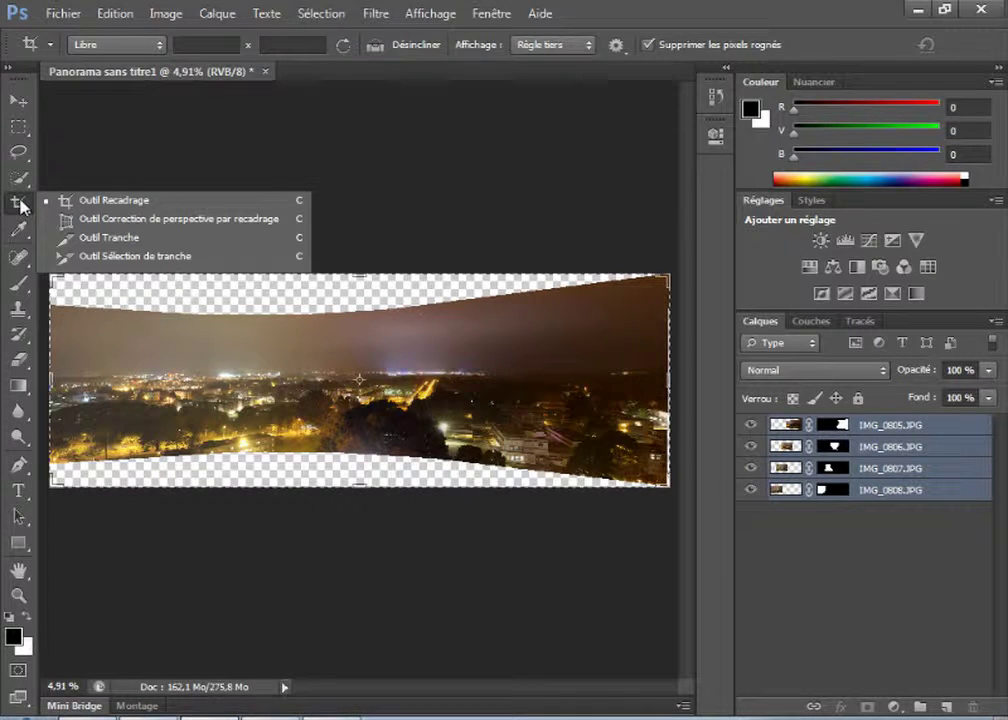
{"action": "left_click", "coordinate": [20, 205]}
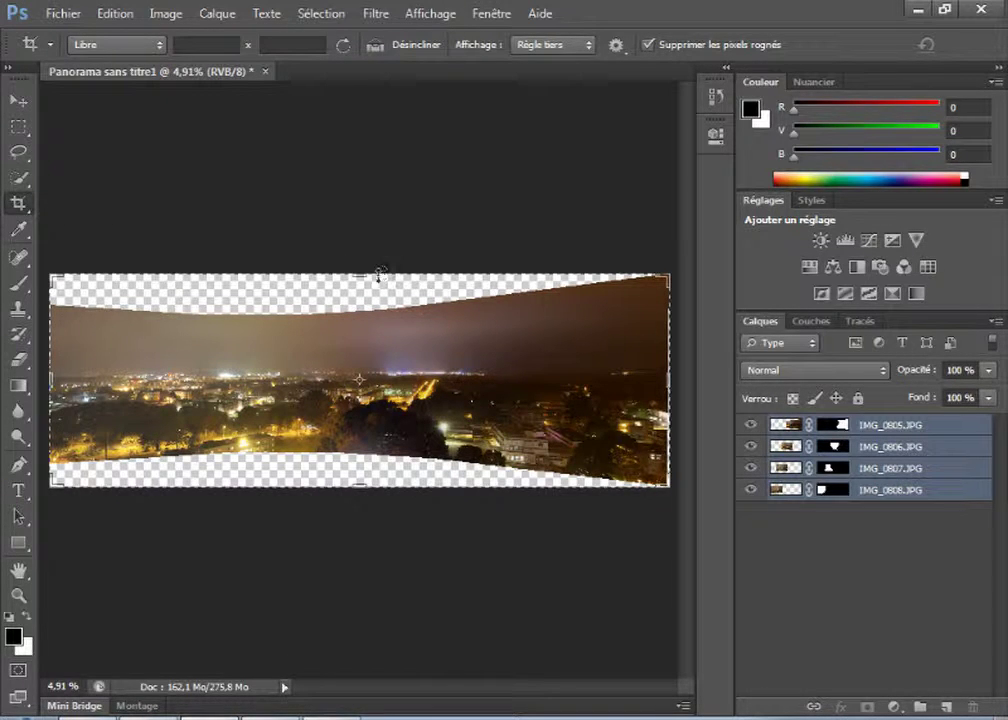
{"action": "left_click_drag", "start_coordinate": [366, 285], "coordinate": [366, 304]}
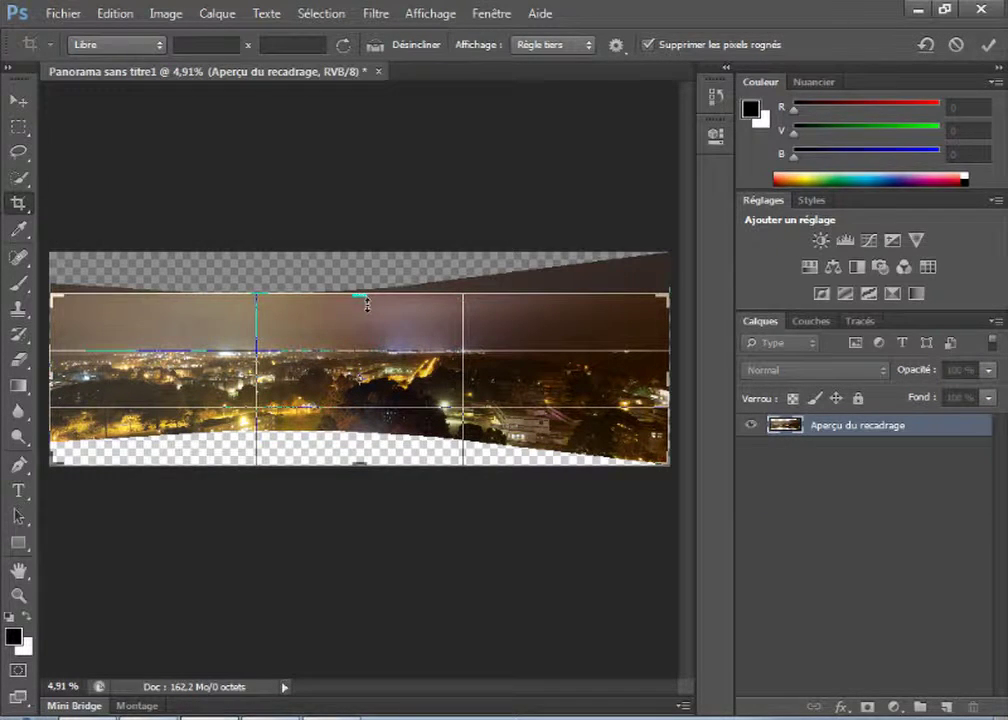
{"action": "left_click_drag", "start_coordinate": [369, 474], "coordinate": [366, 454]}
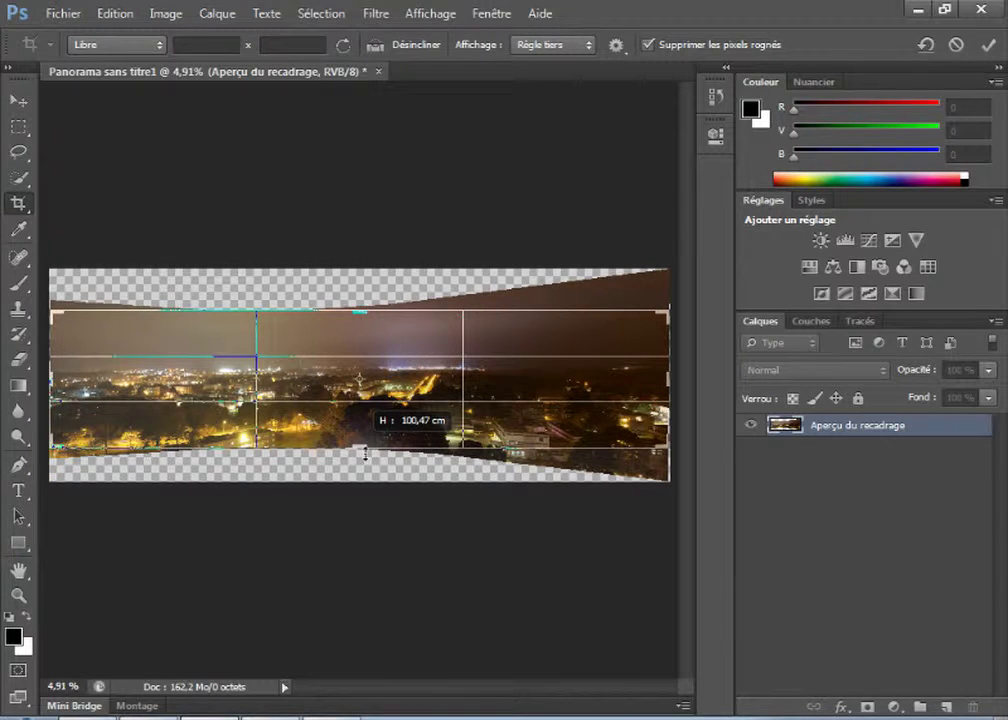
{"action": "left_click_drag", "start_coordinate": [366, 454], "coordinate": [366, 453]}
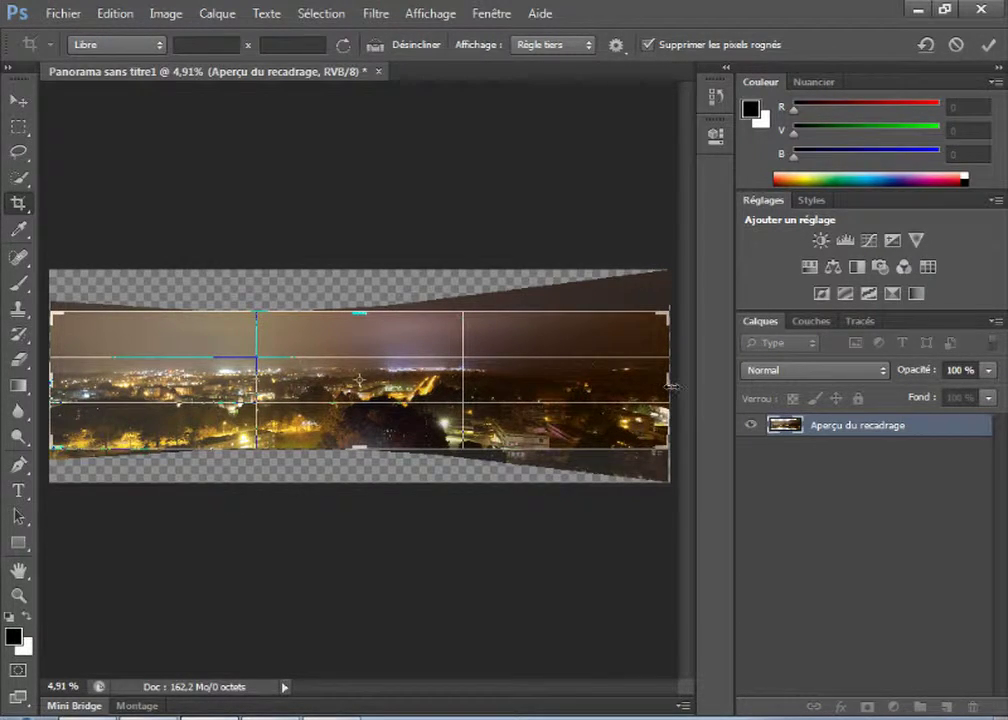
{"action": "left_click_drag", "start_coordinate": [672, 386], "coordinate": [665, 385]}
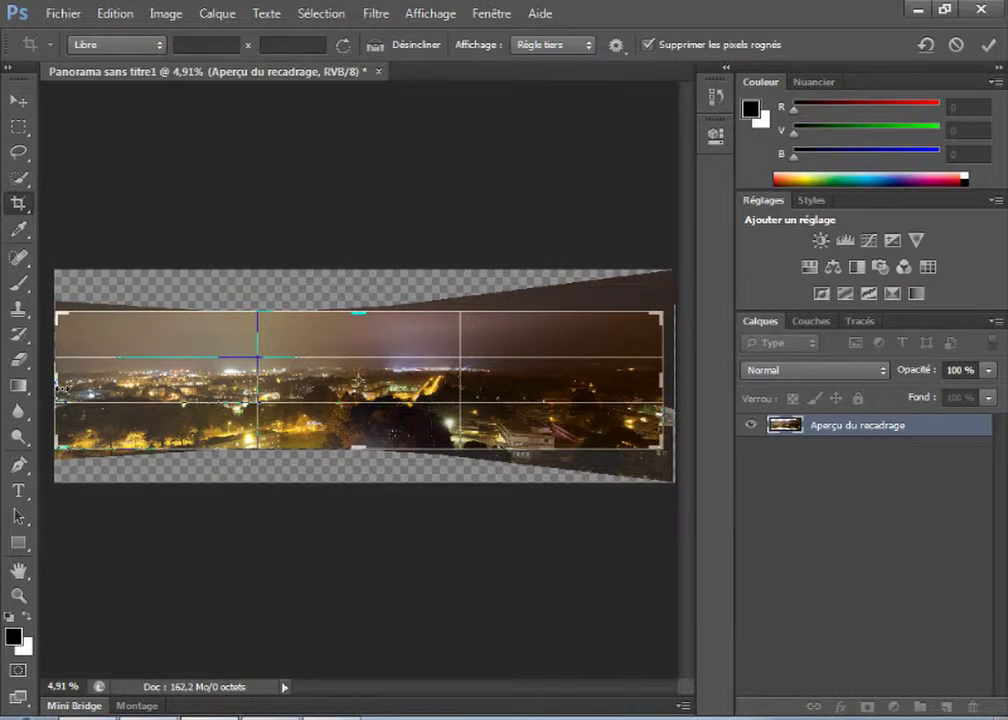
{"action": "left_click_drag", "start_coordinate": [62, 386], "coordinate": [60, 385]}
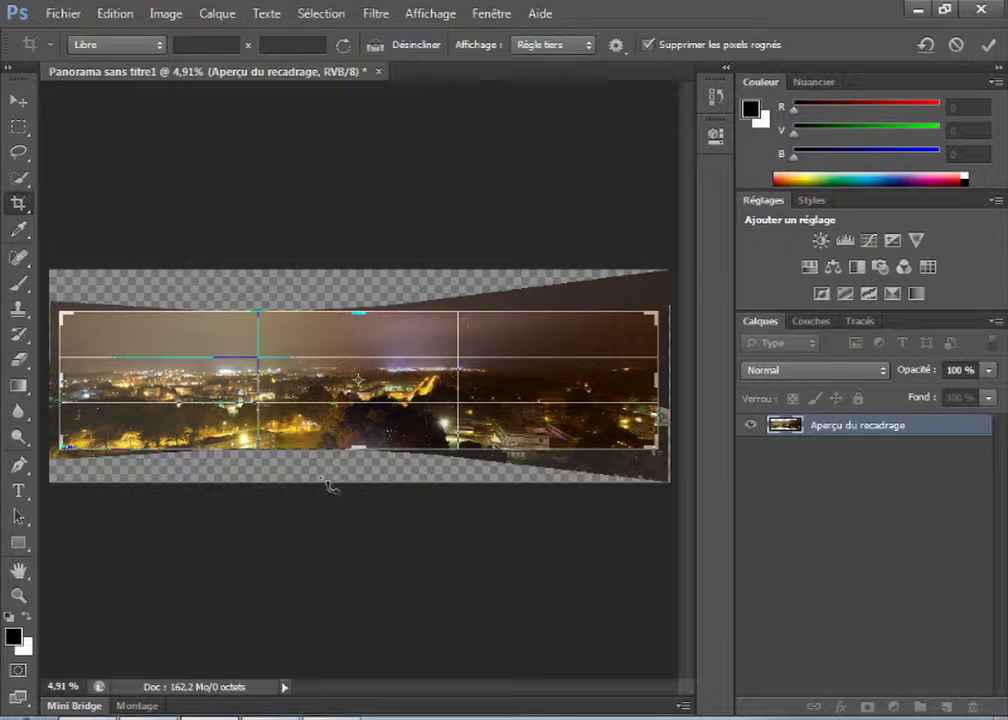
{"action": "key", "text": "Return"}
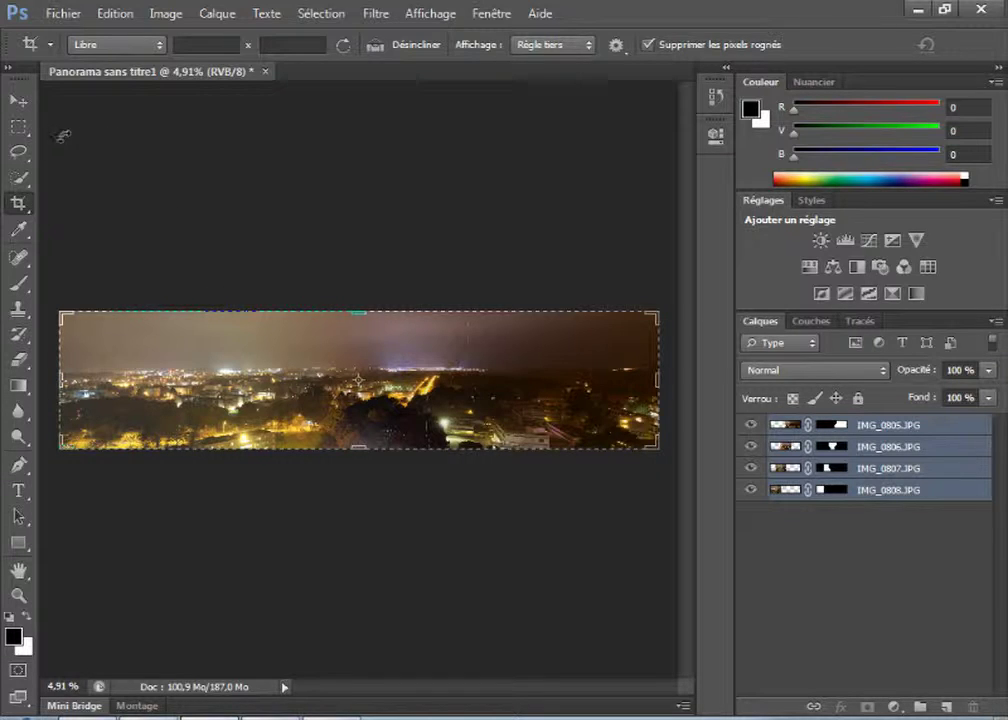
{"action": "left_click", "coordinate": [19, 101]}
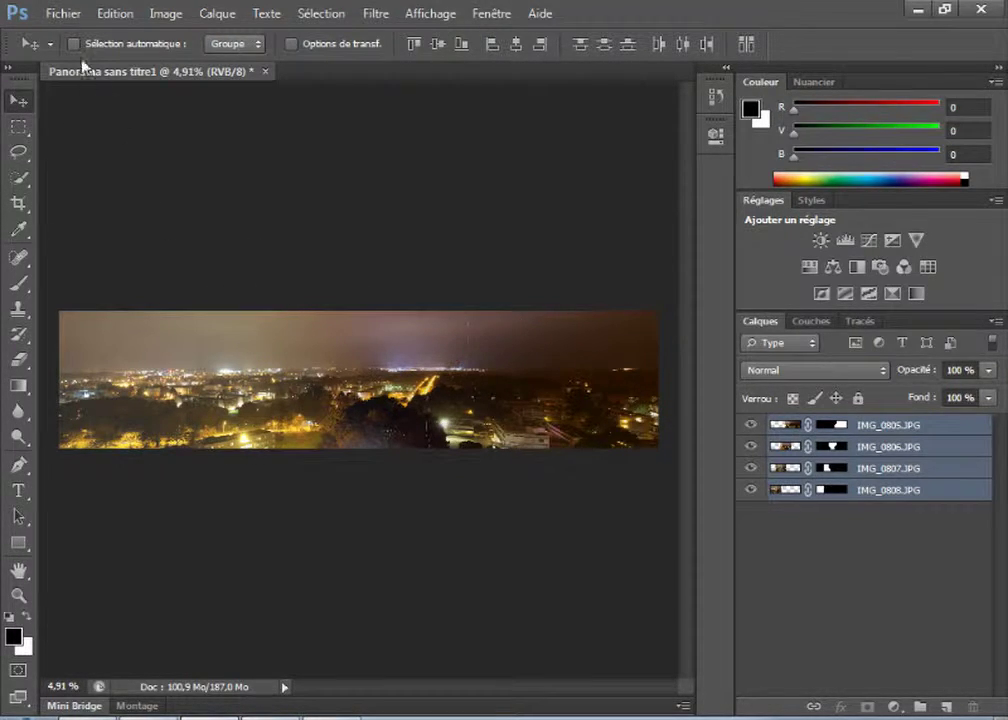
Save the panorama as Panorama sans titre1.jpg in JPEG format at quality 12 Maximum.
{"action": "left_click", "coordinate": [63, 14]}
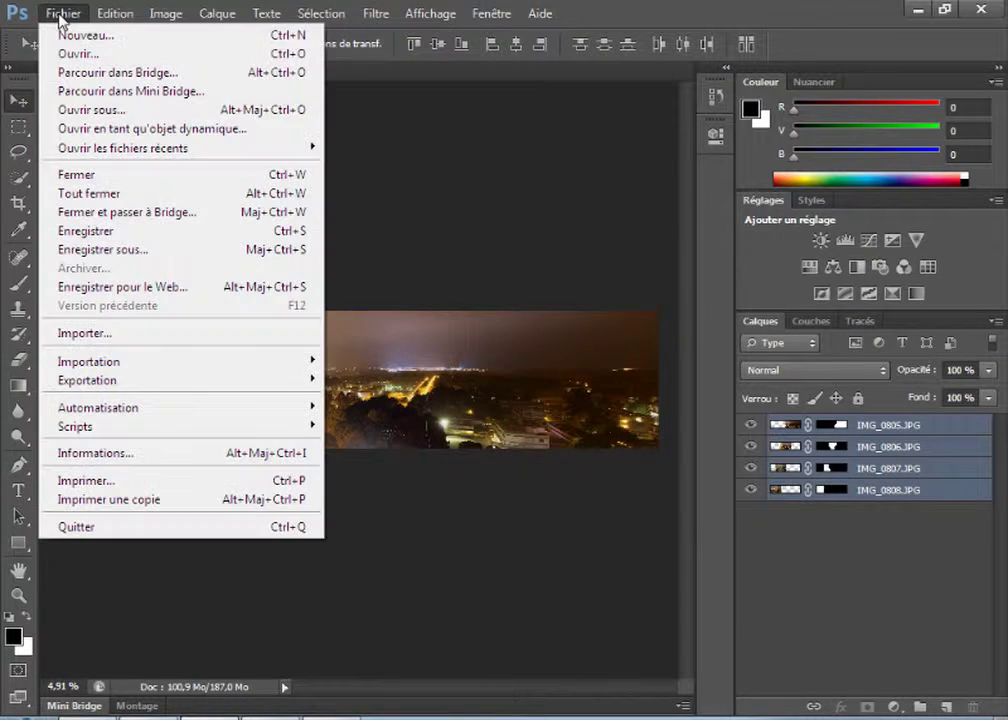
{"action": "left_click", "coordinate": [118, 257]}
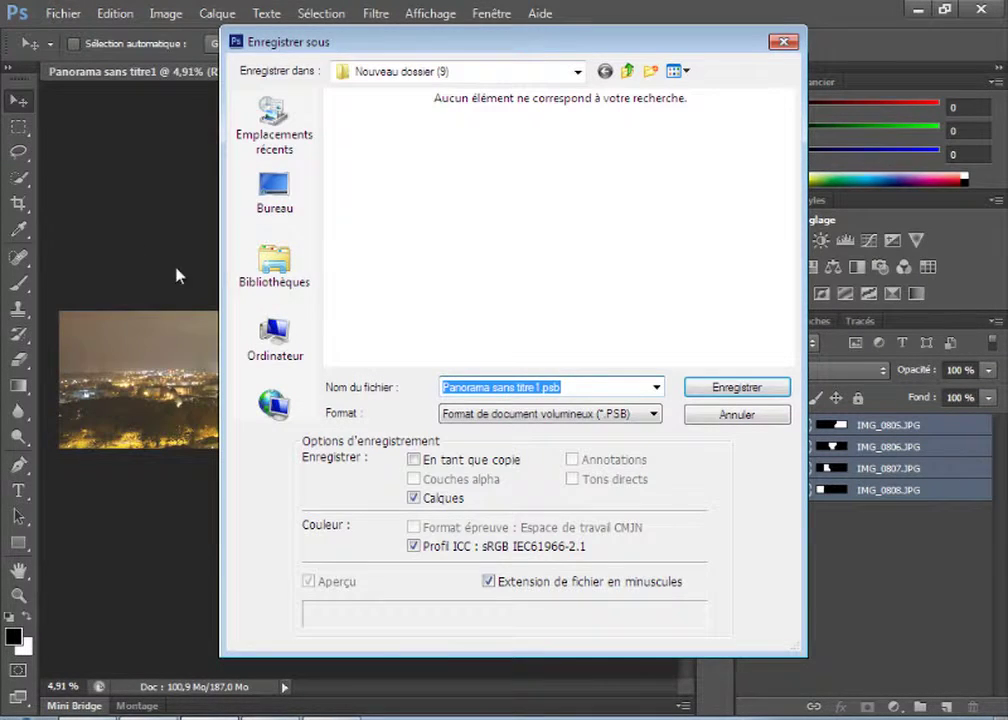
{"action": "left_click", "coordinate": [503, 416]}
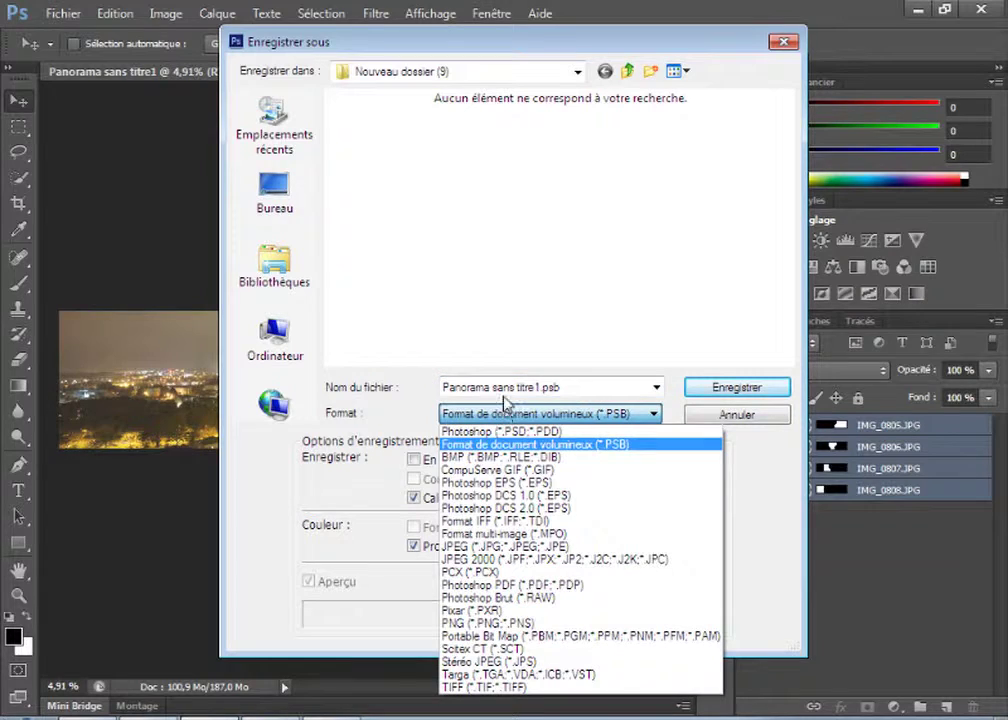
{"action": "left_click", "coordinate": [486, 548]}
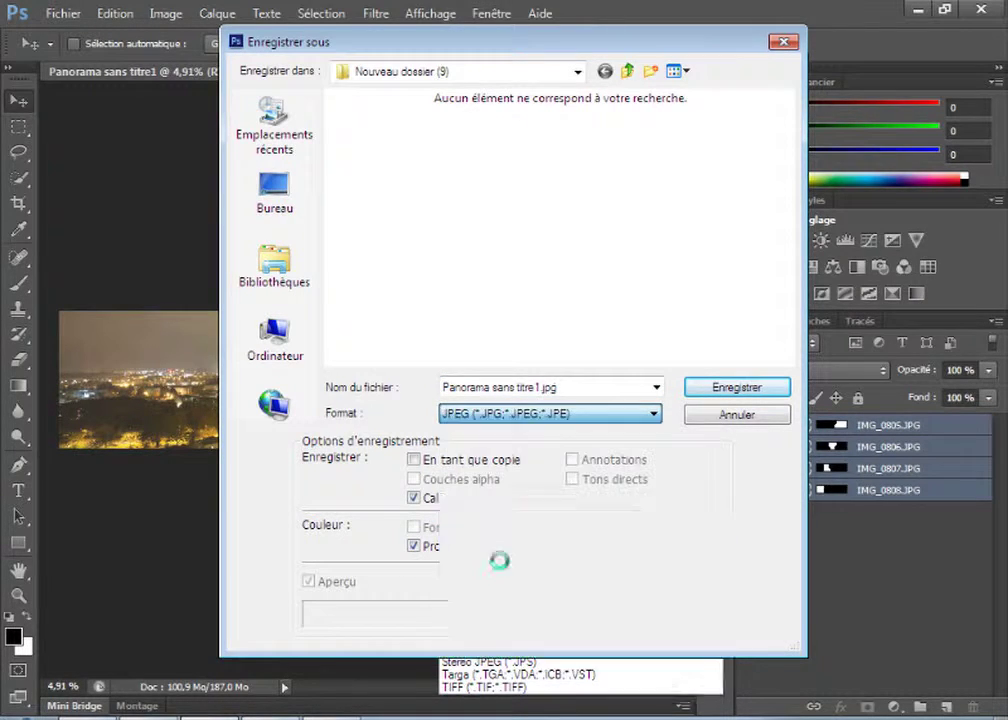
{"action": "left_click", "coordinate": [738, 390]}
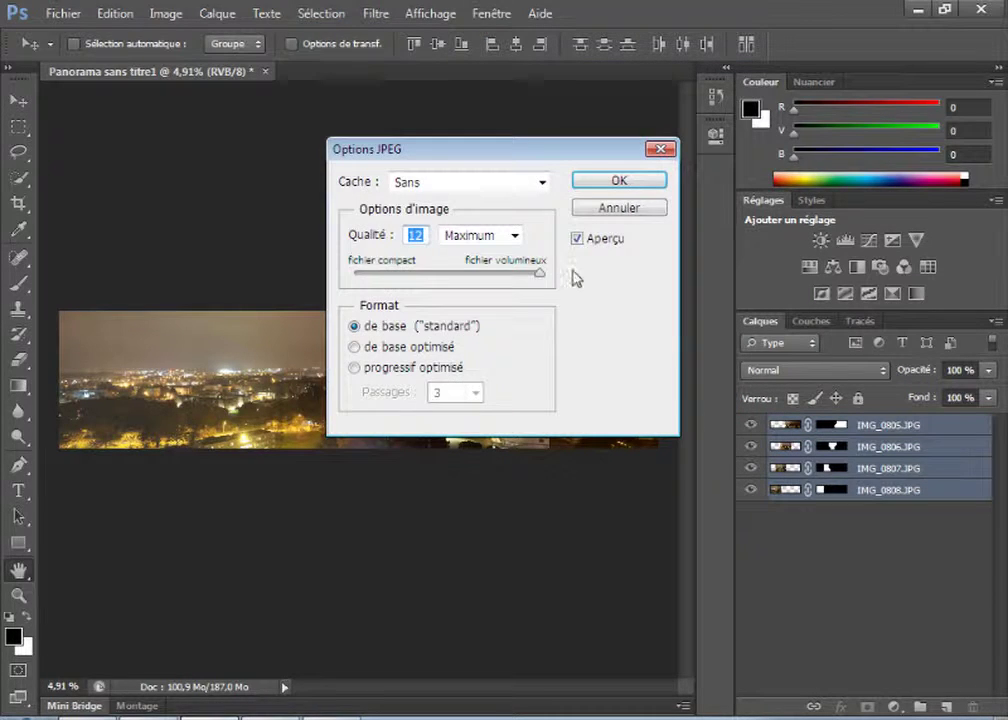
{"action": "left_click", "coordinate": [613, 187]}
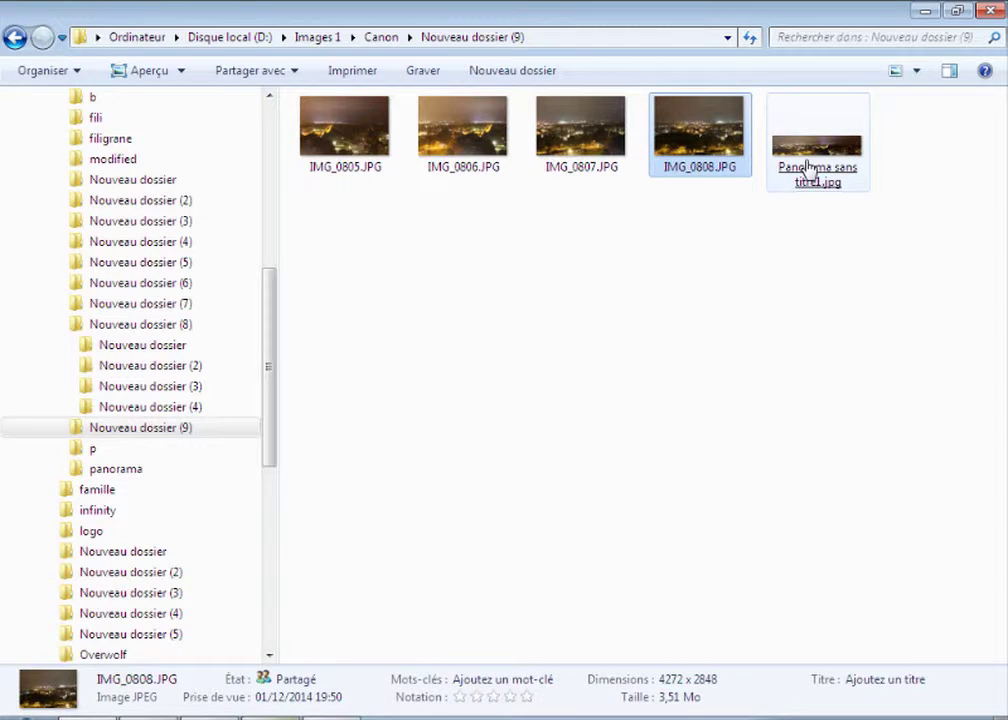
Open Panorama sans titre1.jpg in Windows Photo Viewer and zoom in.
{"action": "left_click", "coordinate": [811, 170]}
{"action": "double_click", "coordinate": [811, 175]}
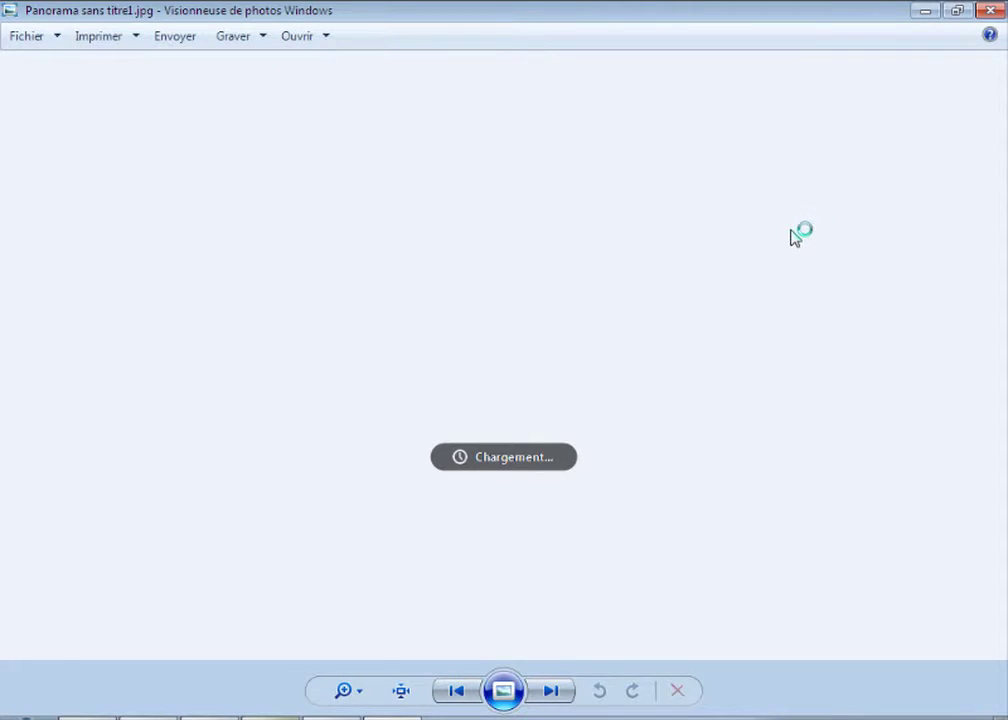
{"action": "scroll", "coordinate": [566, 407], "scroll_direction": "up", "scroll_amount": 1}
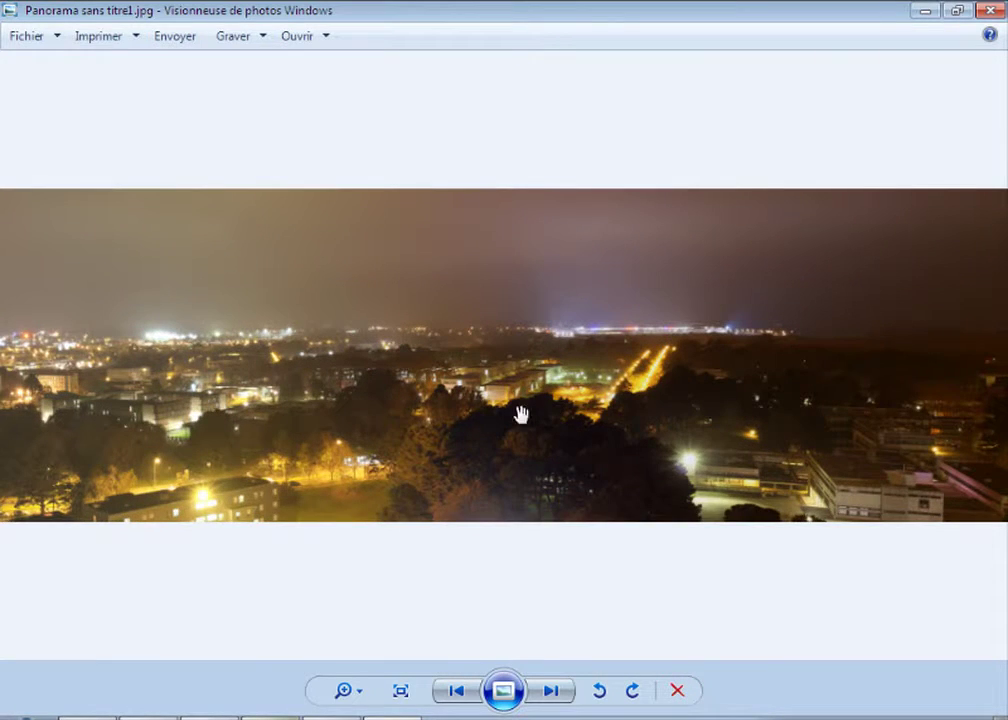
{"action": "scroll", "coordinate": [436, 427], "scroll_direction": "up", "scroll_amount": 1}
Pan across the panorama's left and right sides, then zoom back out to fit.
{"action": "left_click_drag", "start_coordinate": [436, 427], "coordinate": [716, 421]}
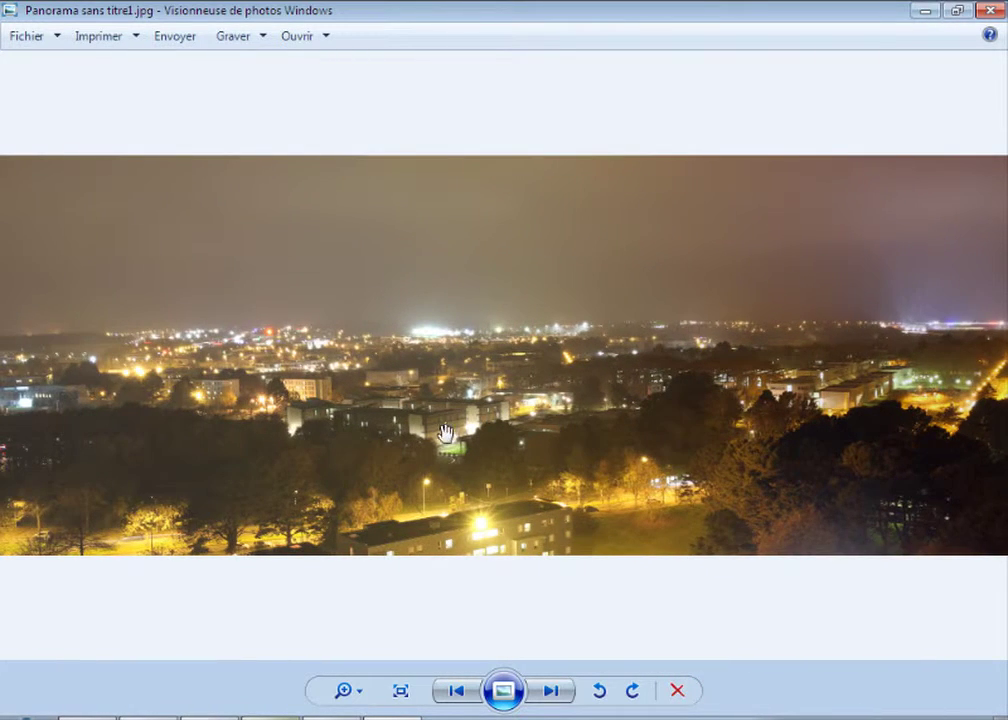
{"action": "left_click_drag", "start_coordinate": [598, 432], "coordinate": [641, 432]}
{"action": "left_click_drag", "start_coordinate": [776, 421], "coordinate": [360, 422]}
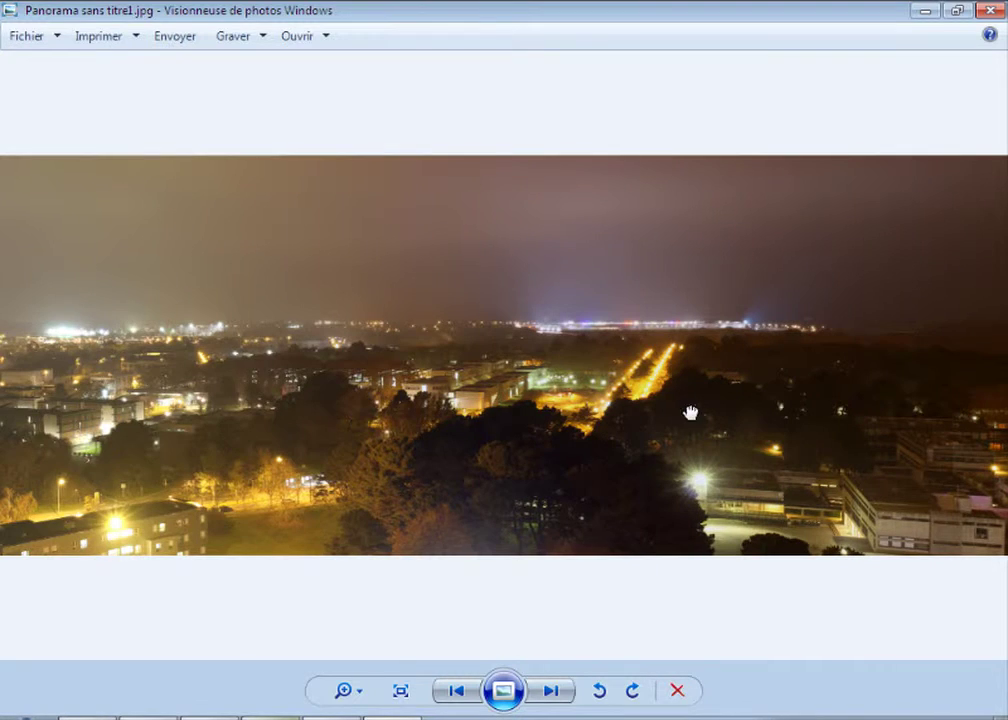
{"action": "left_click_drag", "start_coordinate": [689, 412], "coordinate": [360, 421]}
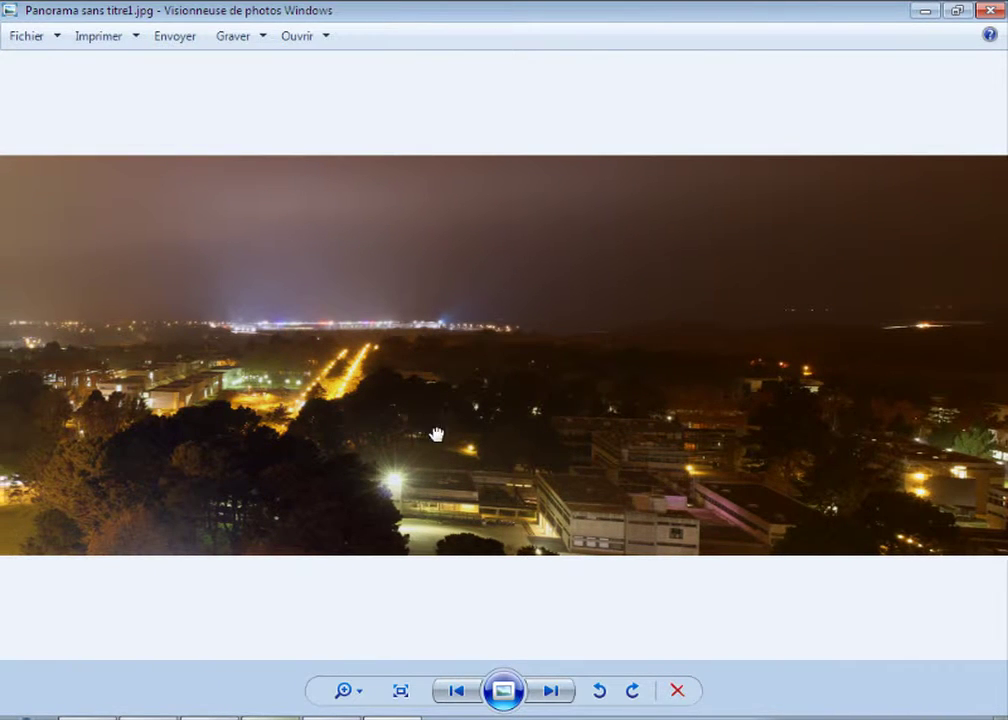
{"action": "left_click_drag", "start_coordinate": [437, 434], "coordinate": [803, 434]}
{"action": "left_click_drag", "start_coordinate": [540, 440], "coordinate": [857, 441]}
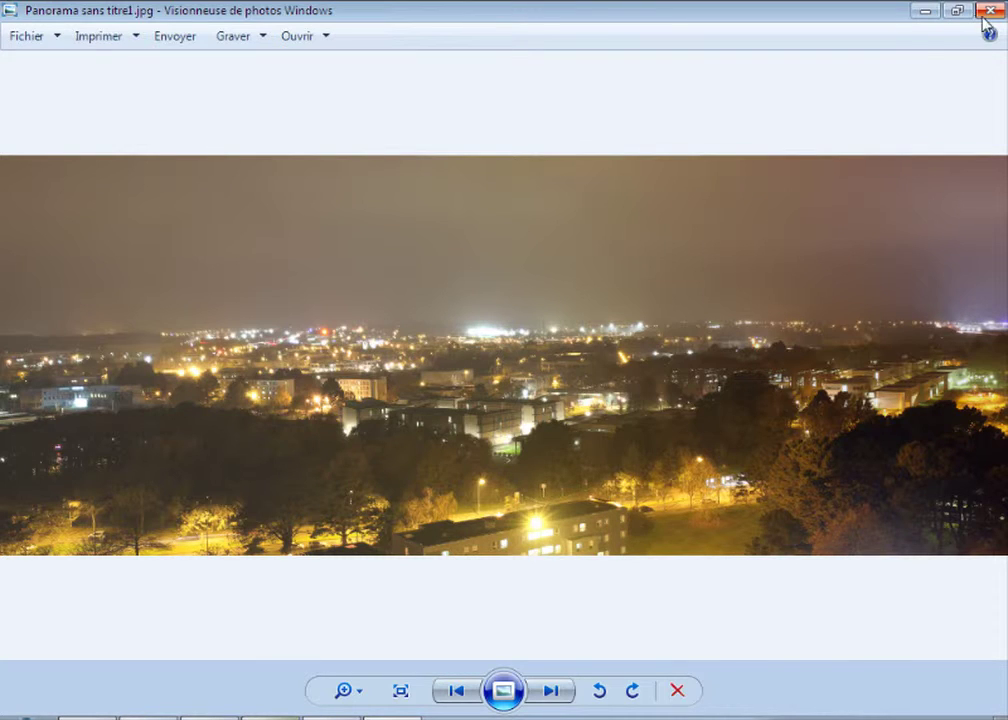
{"action": "scroll", "coordinate": [780, 290], "scroll_direction": "down", "scroll_amount": 1}
{"action": "scroll", "coordinate": [767, 314], "scroll_direction": "down", "scroll_amount": 1}
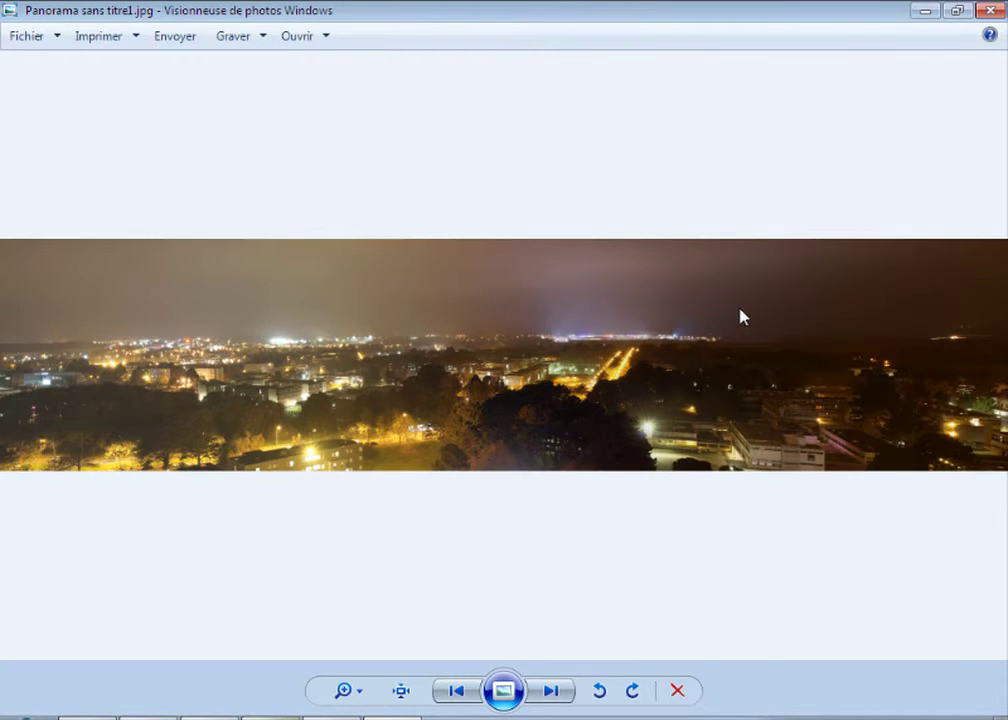